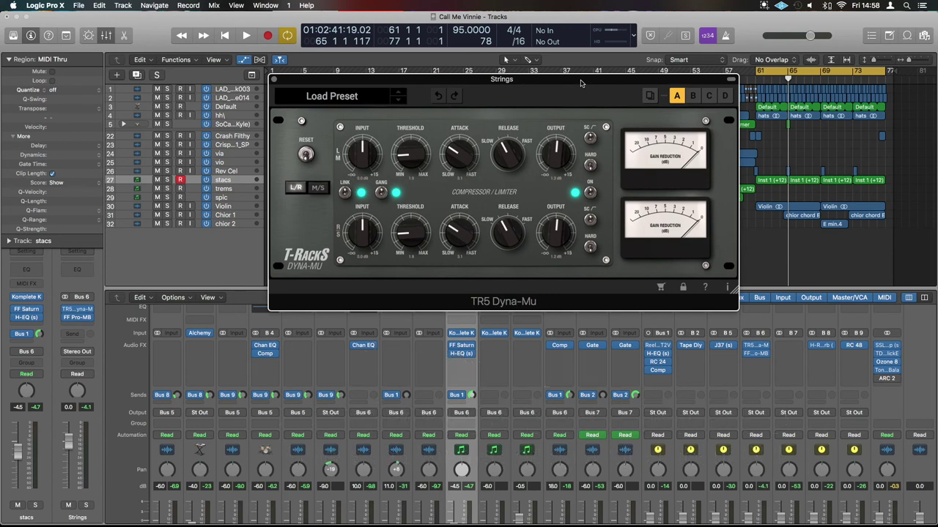
Move the TR5 Dyna-Mu window to the top-left corner and resize it to fill most of the screen
drag(580, 83, 333, 36)
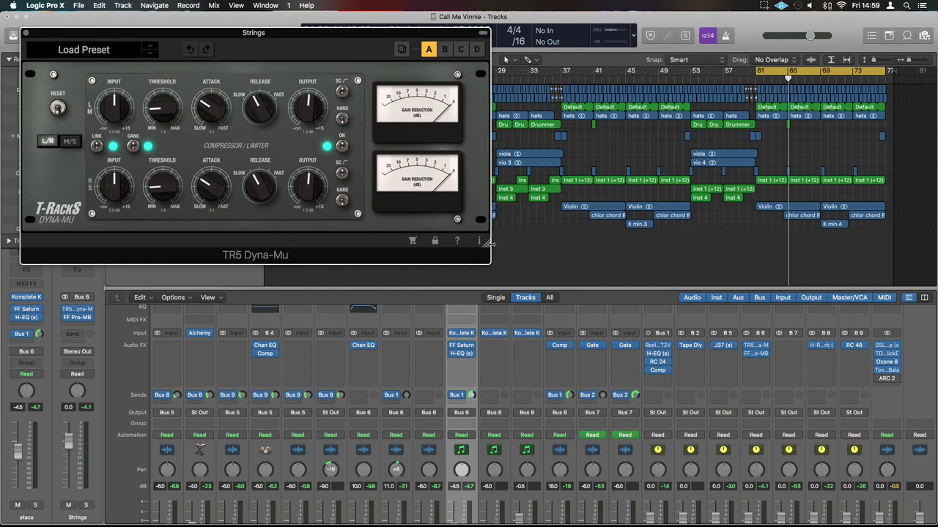
drag(486, 244, 887, 392)
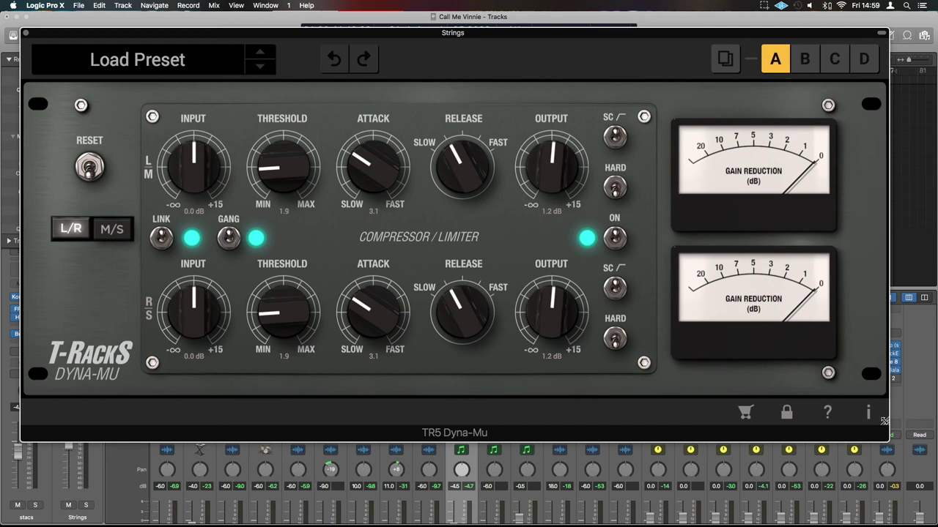
drag(885, 422, 274, 180)
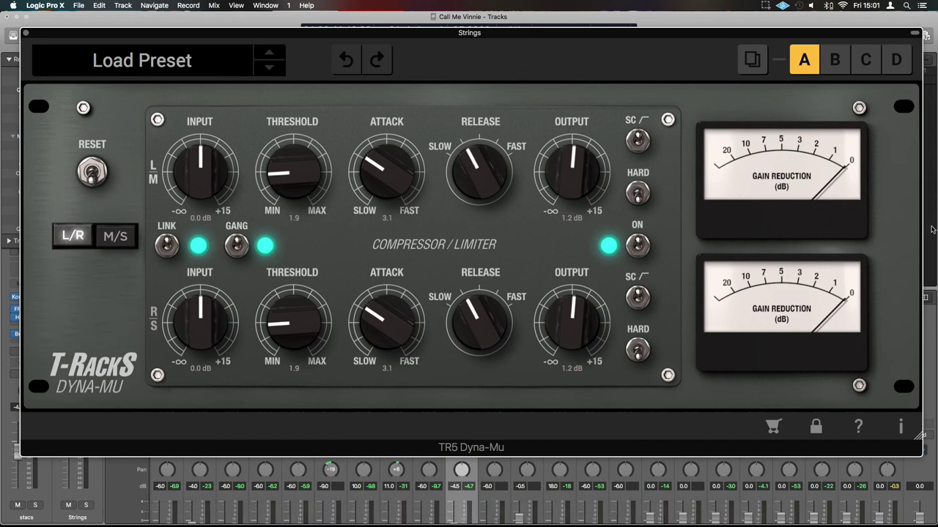
Solo the Strings bus and play it through the Dyna-Mu, then unsolo it
drag(798, 38, 630, 4)
scroll(819, 468, down, 5)
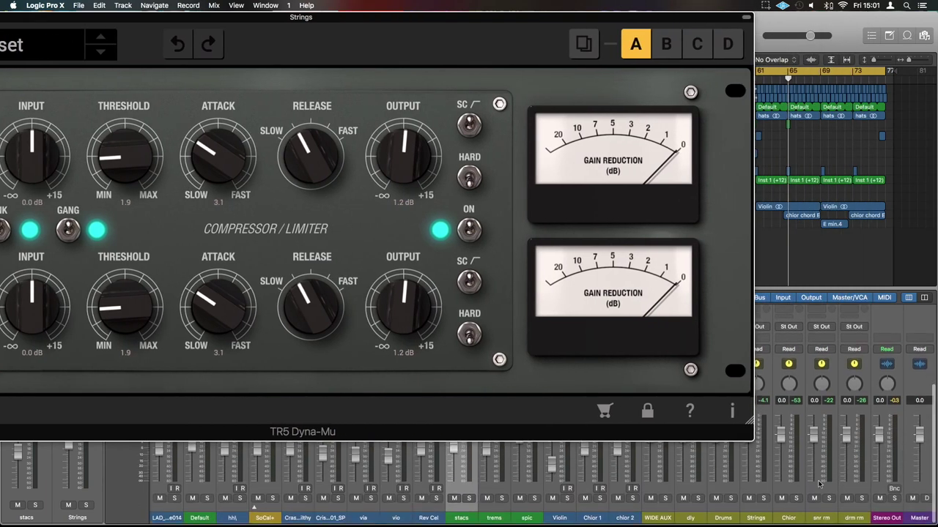
click(762, 498)
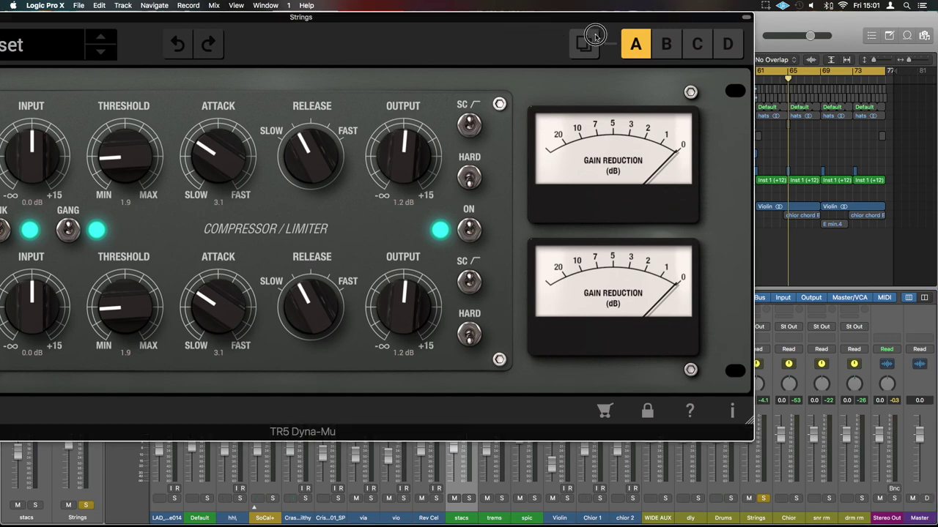
drag(551, 18, 691, 35)
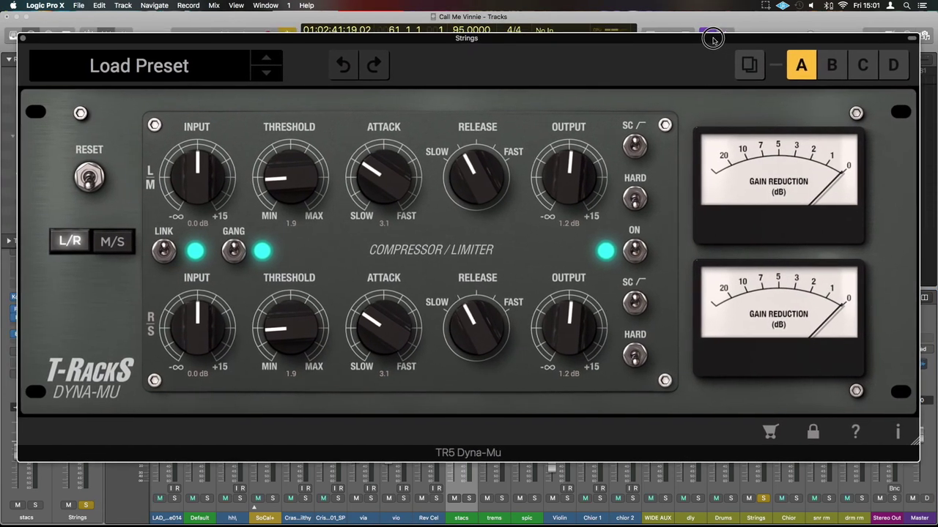
drag(712, 40, 711, 41)
key(space)
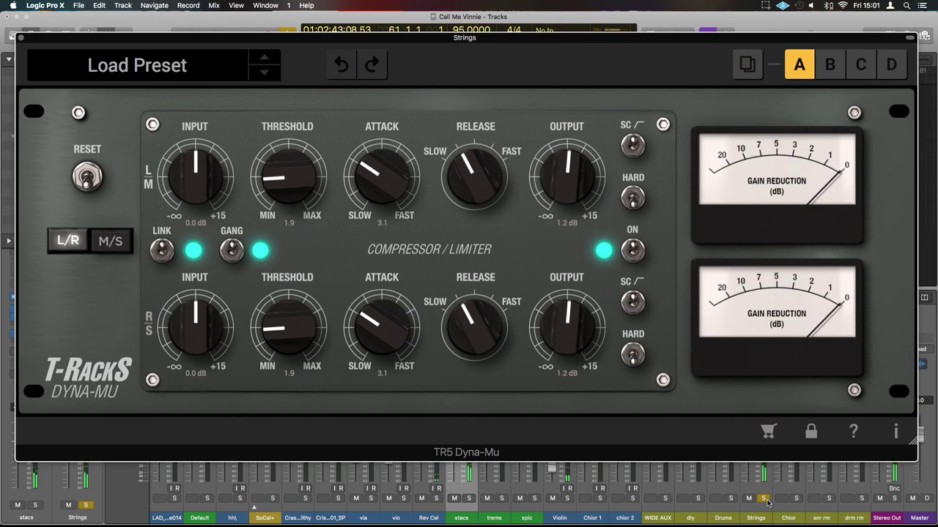
click(764, 500)
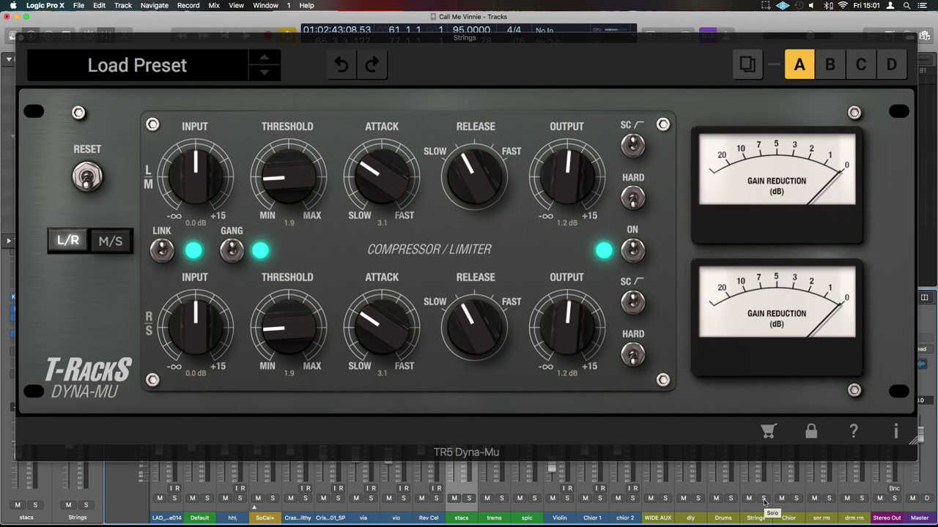
Start playback of the full mix with the Dyna-Mu compressing the Strings bus
key(space)
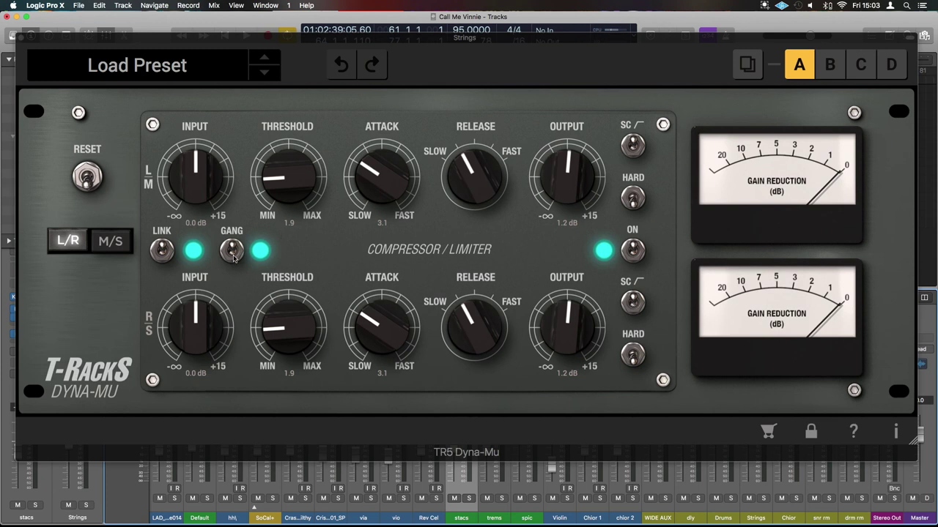
Toggle GANG and set both linked Dyna-Mu thresholds to 1.8
click(233, 251)
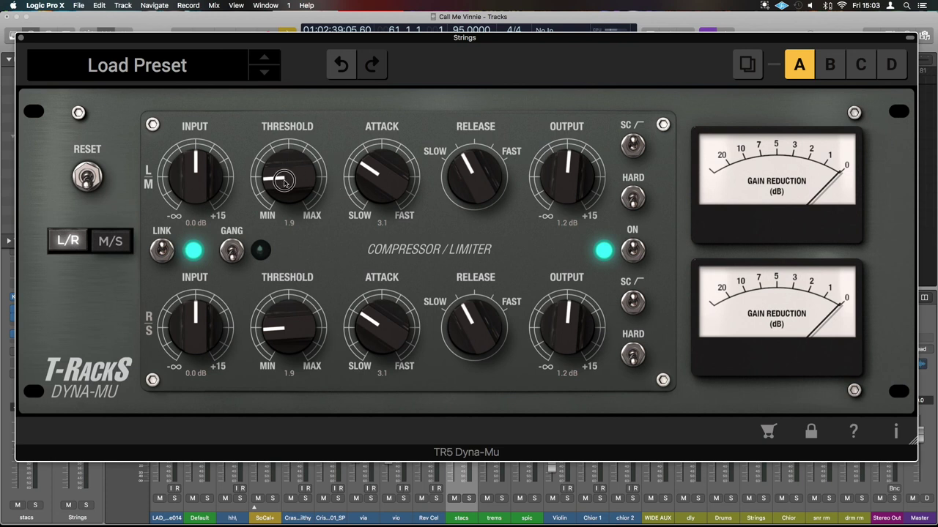
drag(284, 179, 284, 179)
click(248, 262)
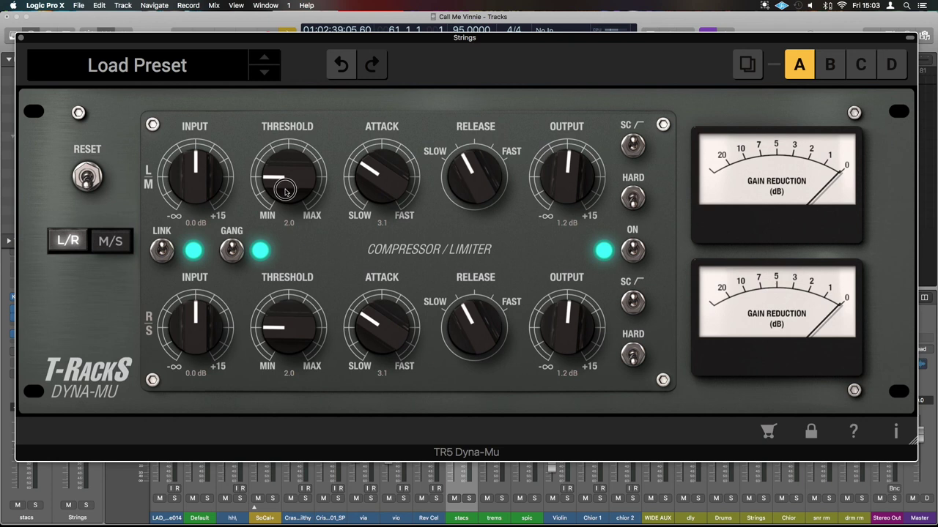
drag(285, 189, 285, 194)
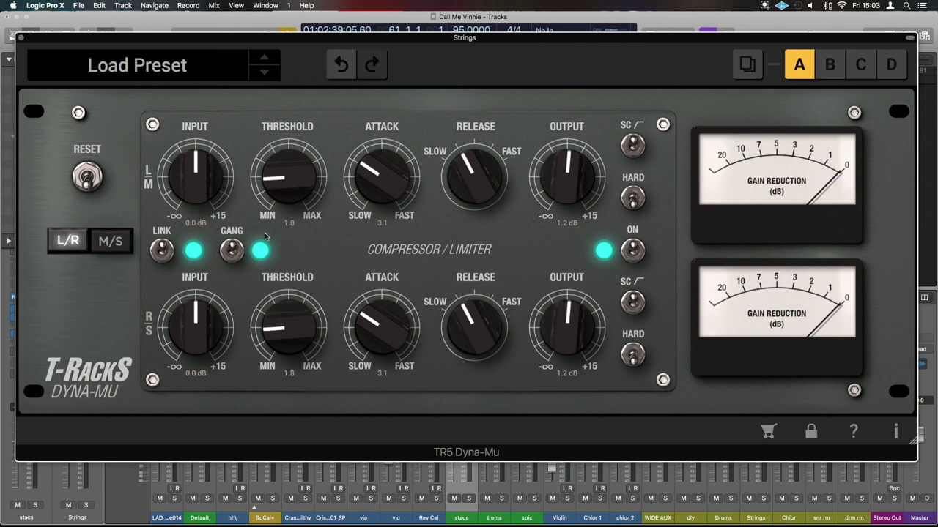
click(234, 250)
click(233, 249)
A/B the HARD compression switches repeatedly, then shorten both release times
click(632, 199)
click(632, 200)
click(633, 200)
click(632, 200)
click(632, 200)
click(632, 200)
click(632, 200)
click(632, 200)
mouse_move(485, 322)
mouse_down()
mouse_move(479, 212)
mouse_move(471, 324)
mouse_up()
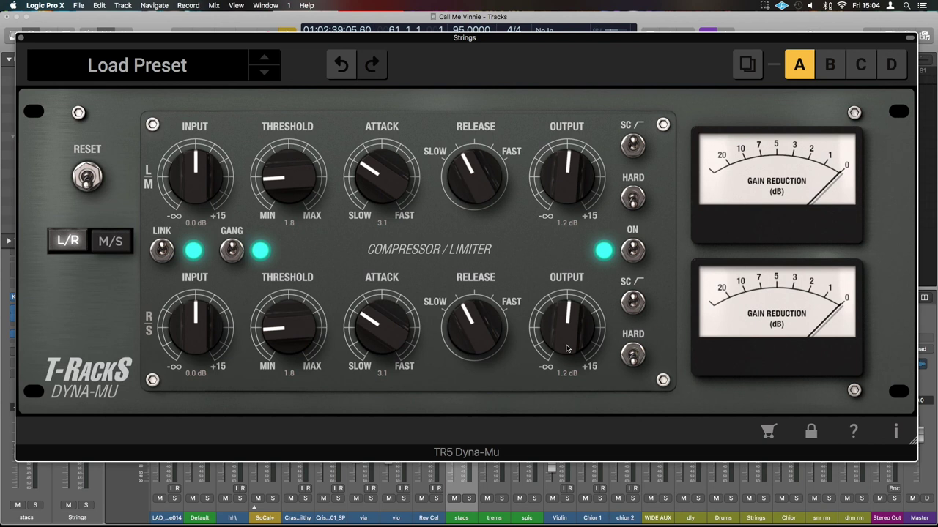
Solo the Strings bus to hear the 1.8-threshold Dyna-Mu settings
click(763, 500)
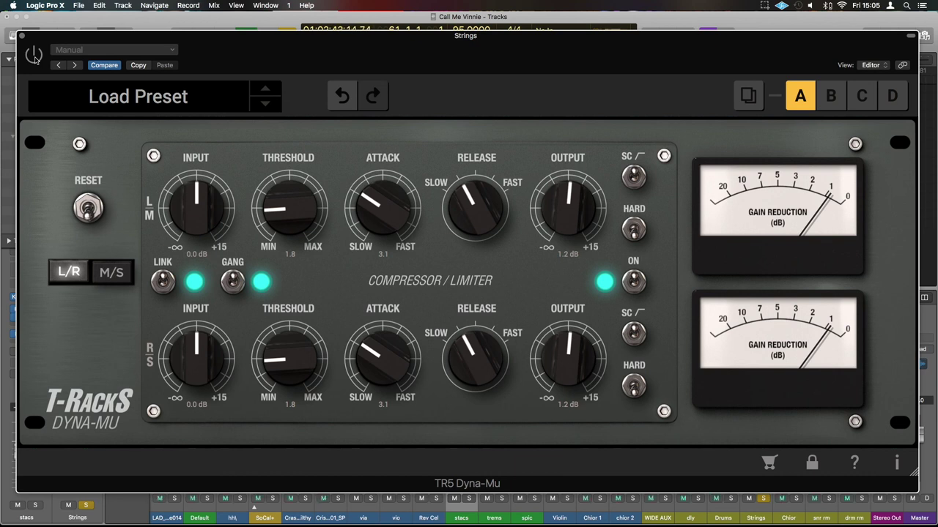
Set threshold 3.7, input 5.3 dB and output -2.1 dB on both channels, then A/B the bypass
click(34, 55)
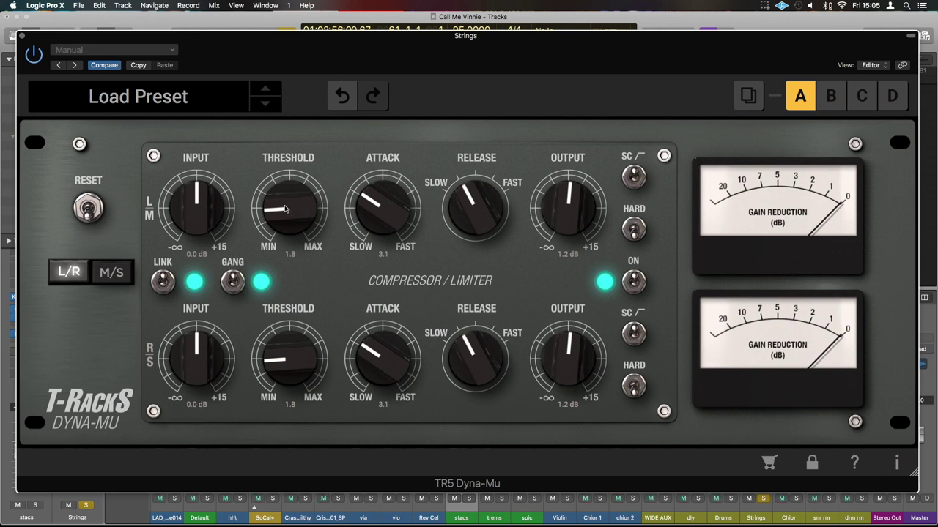
drag(284, 216, 283, 165)
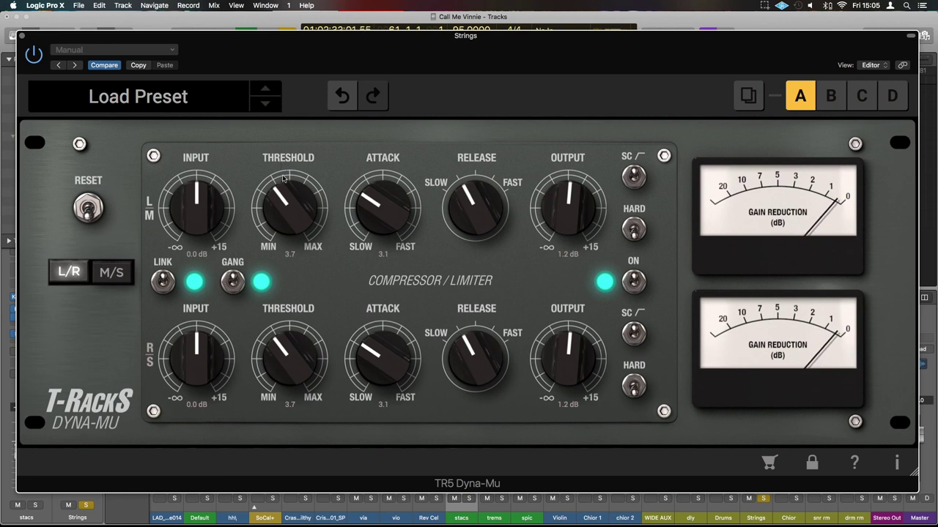
drag(207, 214, 209, 194)
drag(569, 209, 572, 238)
click(40, 62)
click(40, 62)
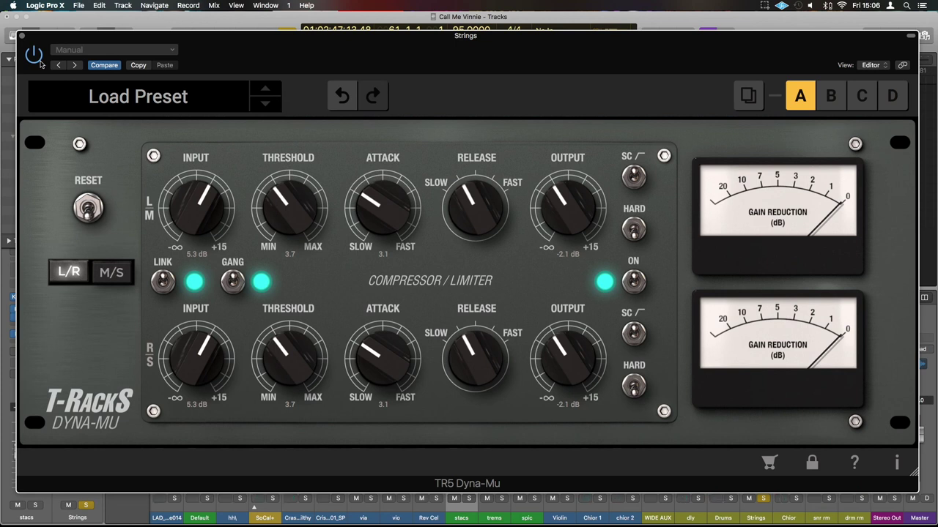
click(37, 58)
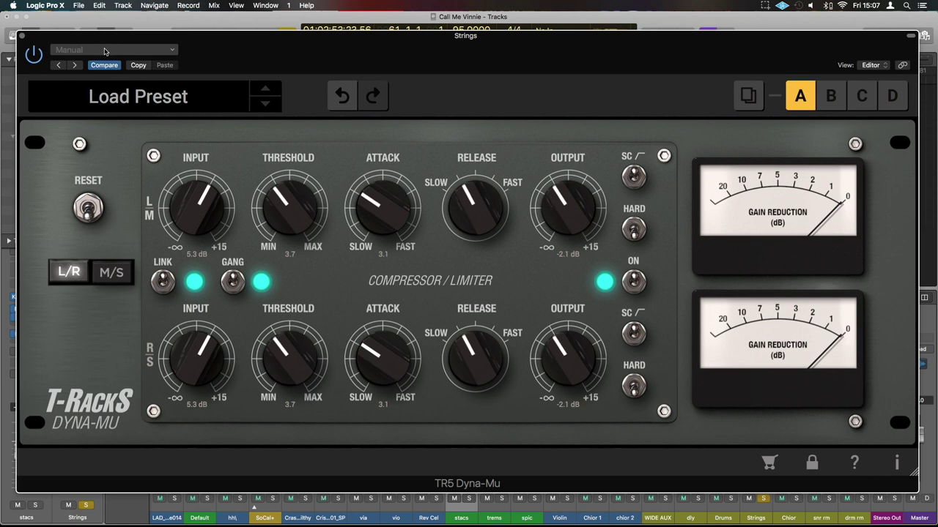
Close the Strings Dyna-Mu window and open the copied Dyna-Mu on the Stereo Out strip
click(23, 36)
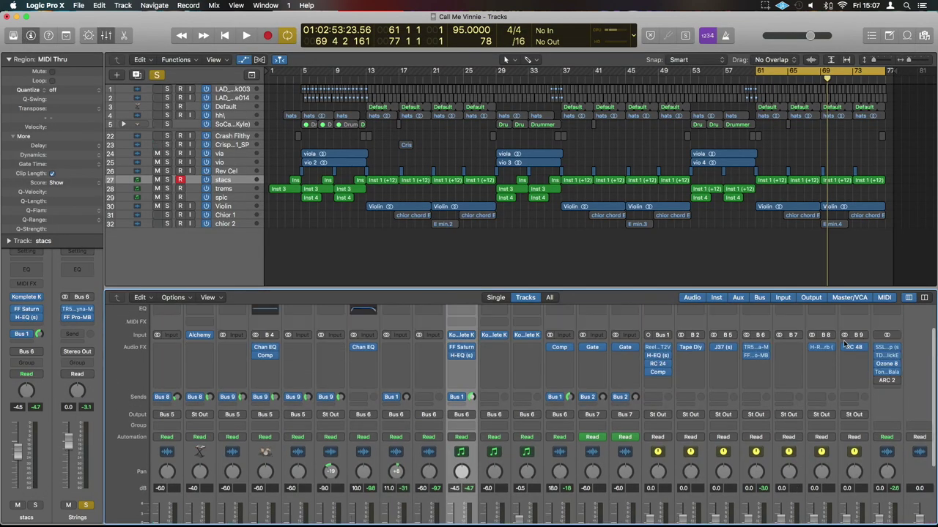
click(755, 347)
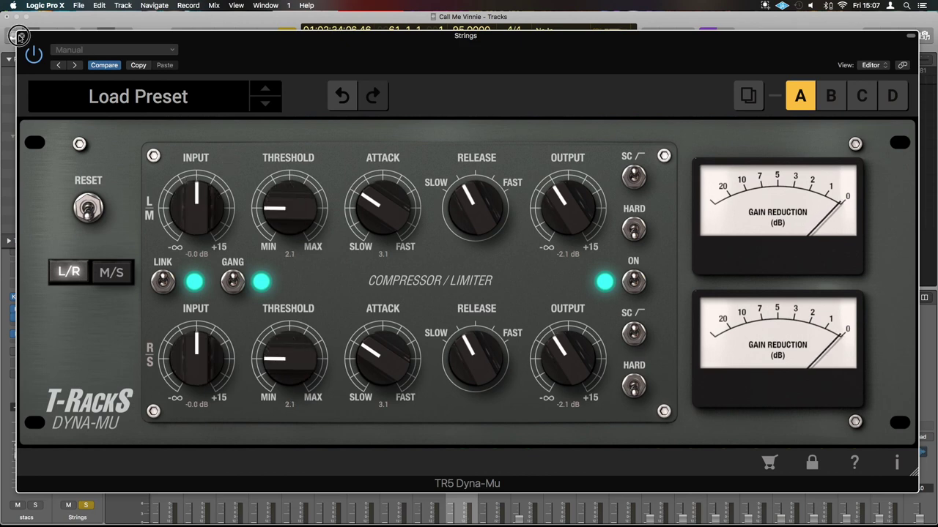
click(21, 35)
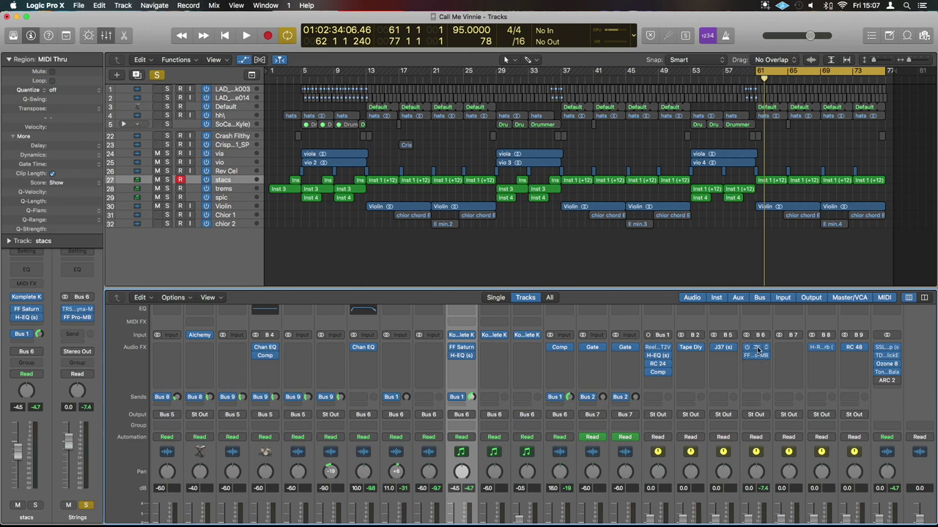
scroll(885, 374, down, 1)
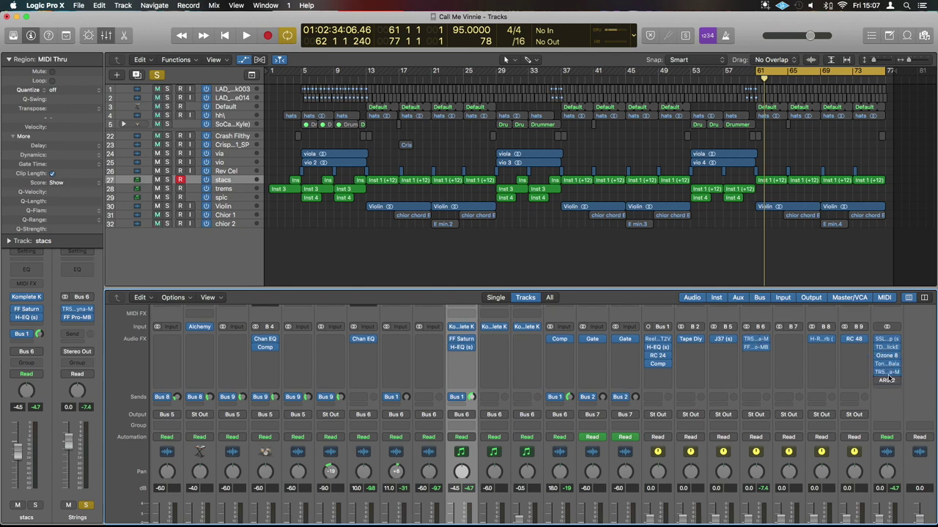
click(886, 372)
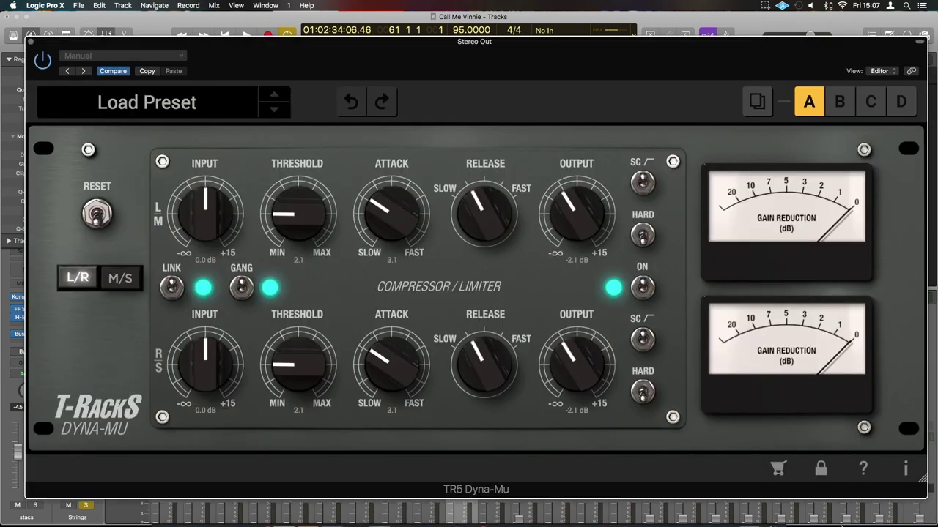
Raise the linked Output knobs on the Stereo Out Dyna-Mu from -2.1 dB to 2.5 dB
mouse_move(853, 523)
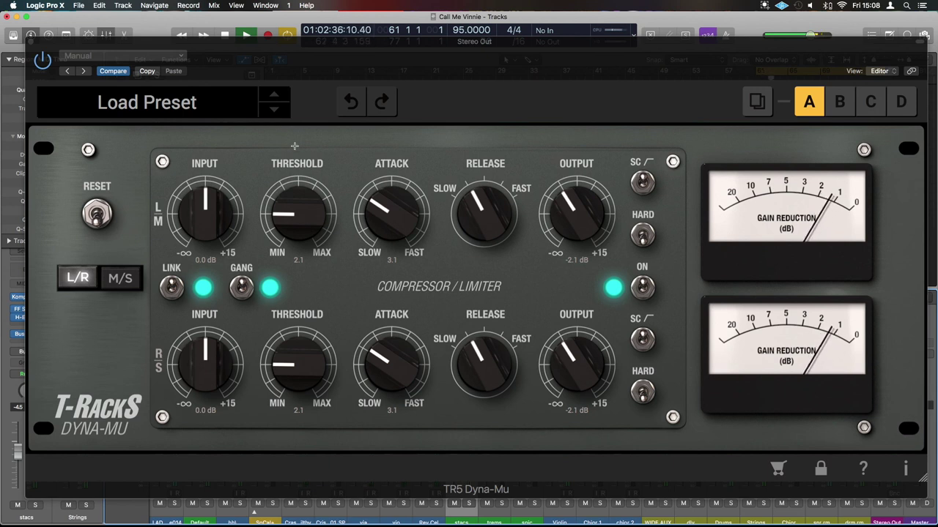
mouse_move(583, 227)
mouse_down()
mouse_move(583, 201)
mouse_move(584, 216)
mouse_up()
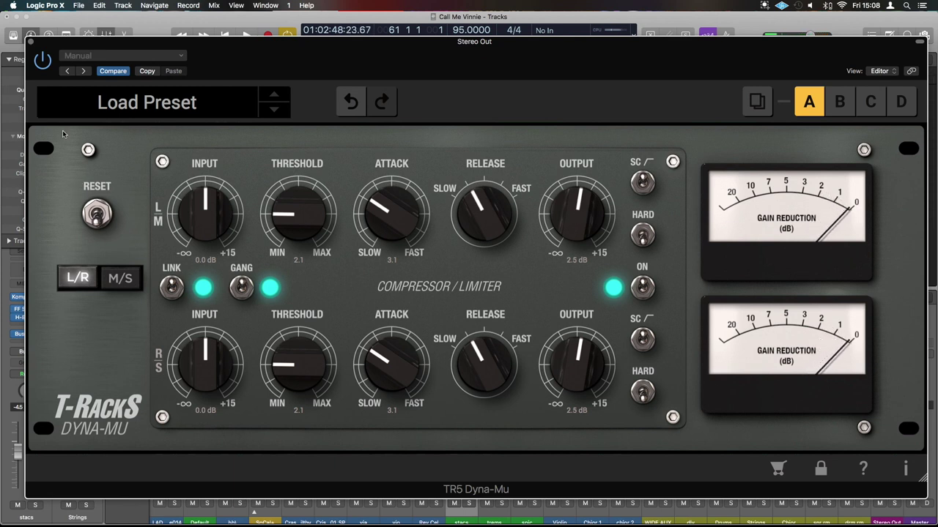
Toggle the master compressor's bypass, set the cycle range to bars 61–62, and start looped playback
click(44, 62)
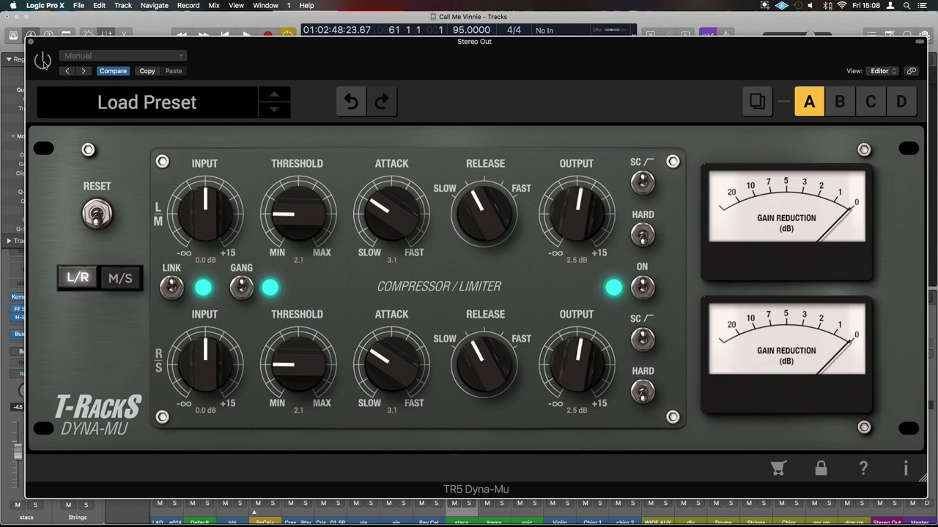
drag(756, 49, 743, 185)
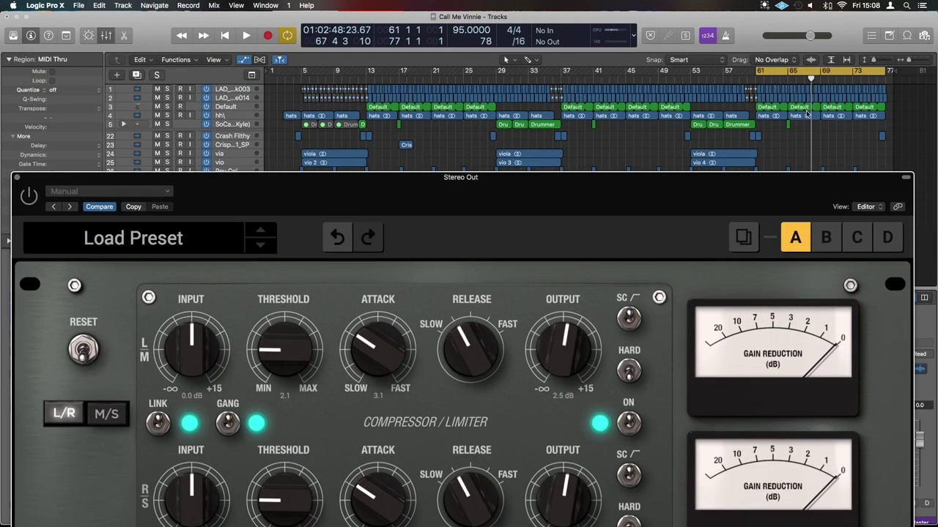
drag(788, 71, 766, 75)
drag(743, 190, 760, 92)
key(space)
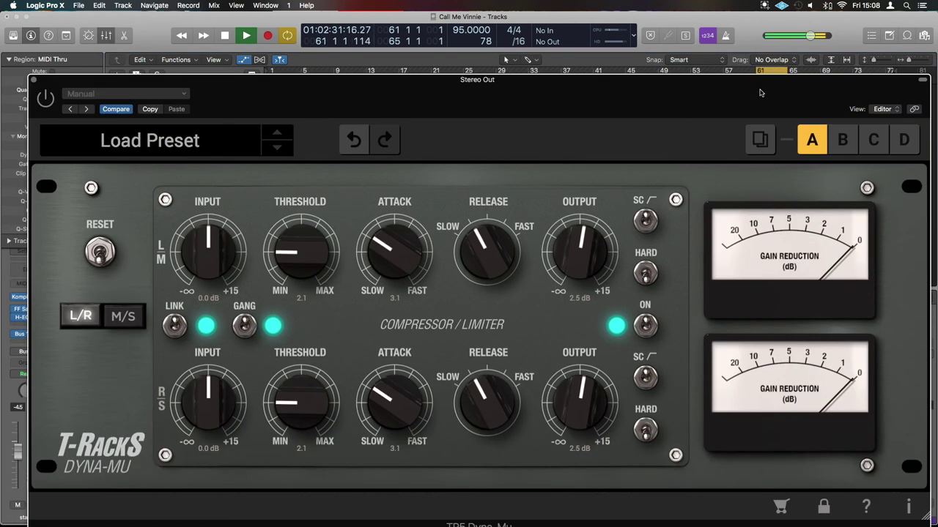
click(45, 98)
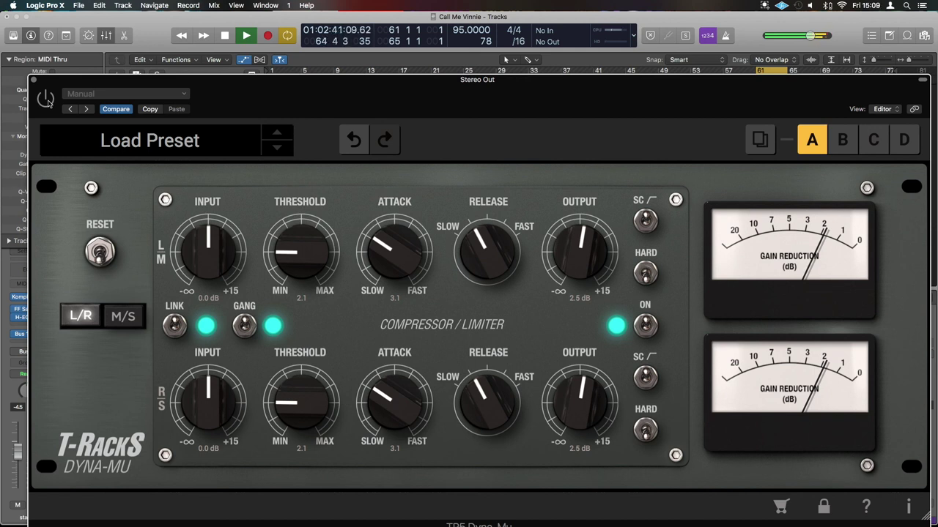
click(46, 99)
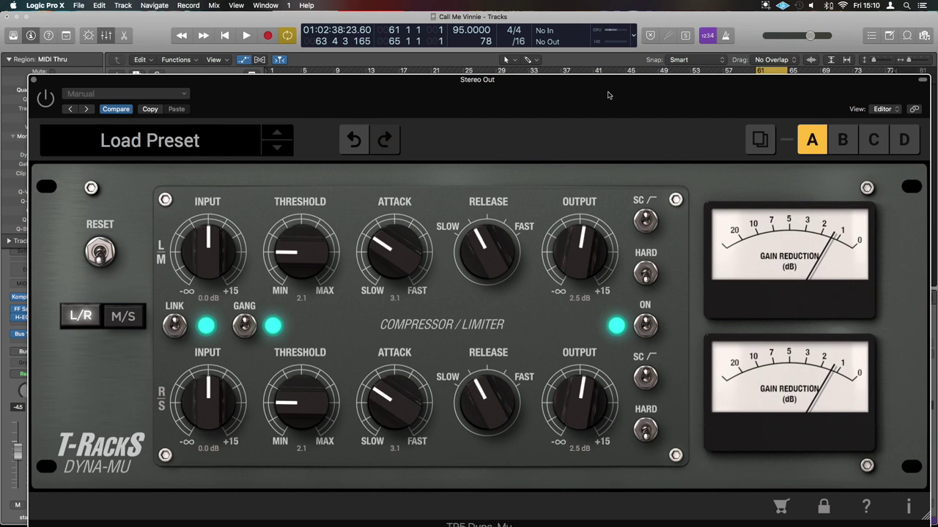
drag(616, 99, 615, 77)
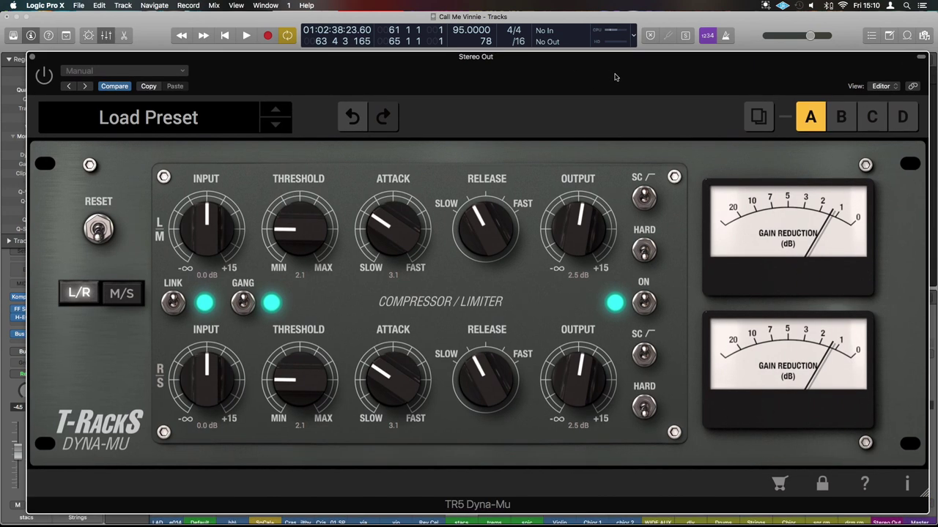